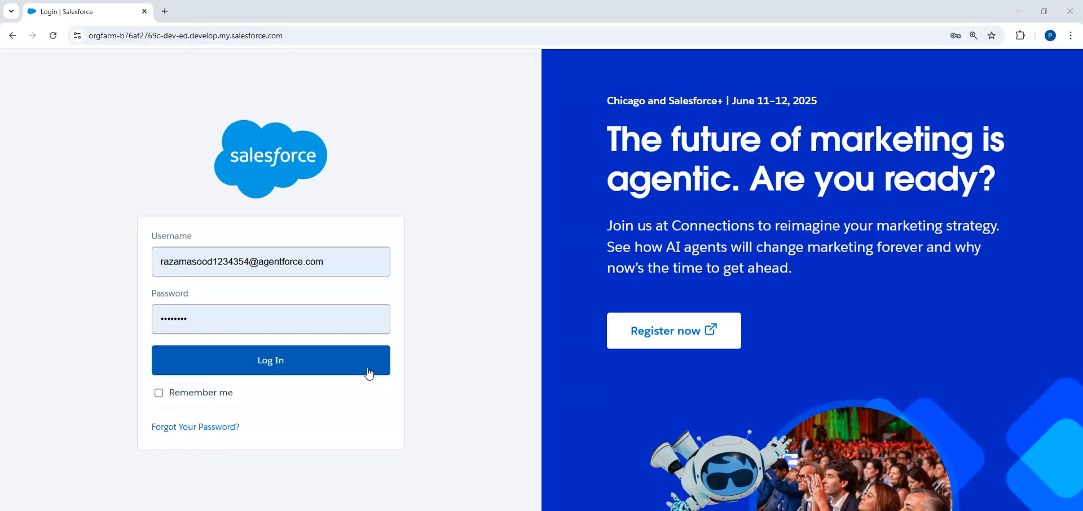
Log in to the Salesforce org with the prefilled credentials.
{"action": "left_click", "coordinate": [369, 373]}
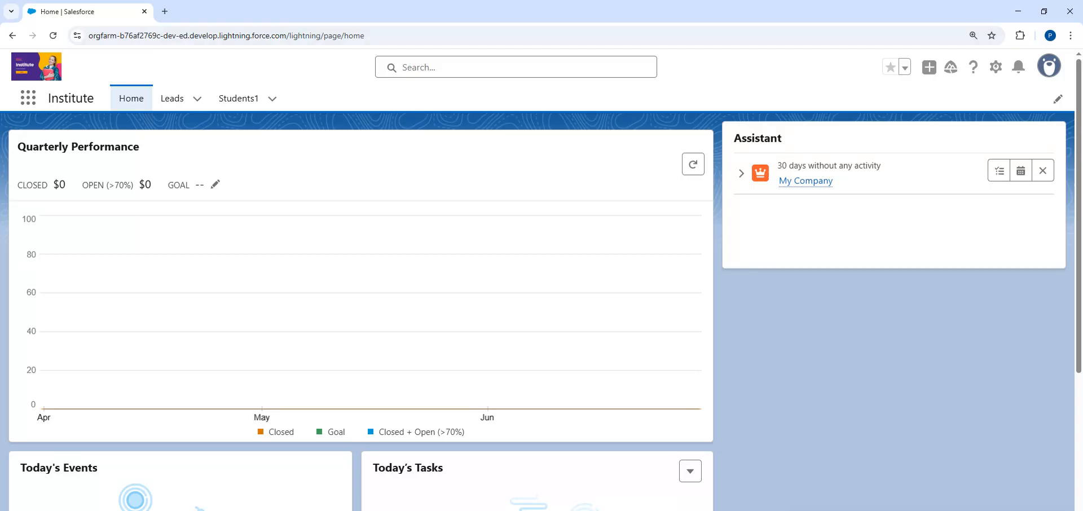
Find Notepad through the Windows search and open it with an empty note.
{"action": "key", "text": "super"}
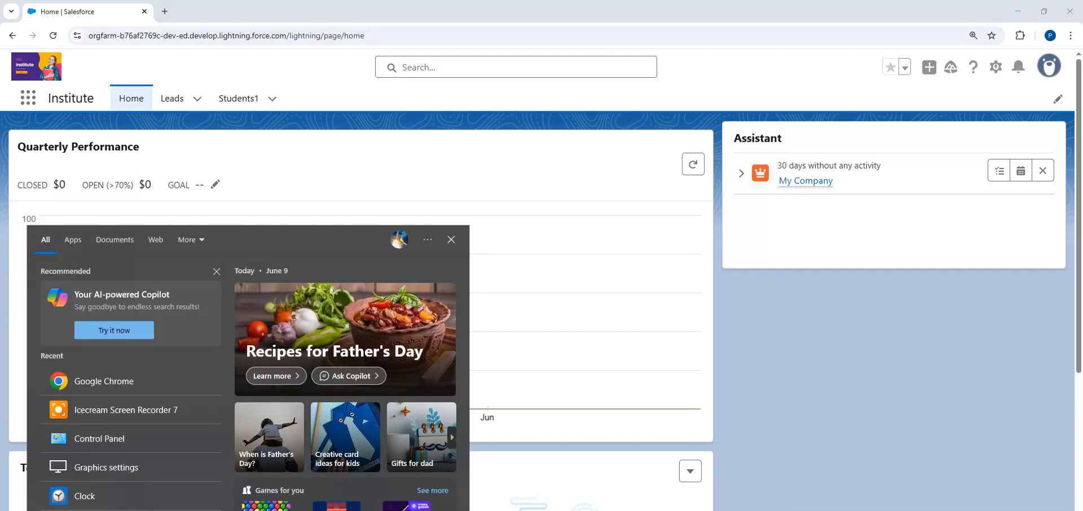
{"action": "type", "text": "no"}
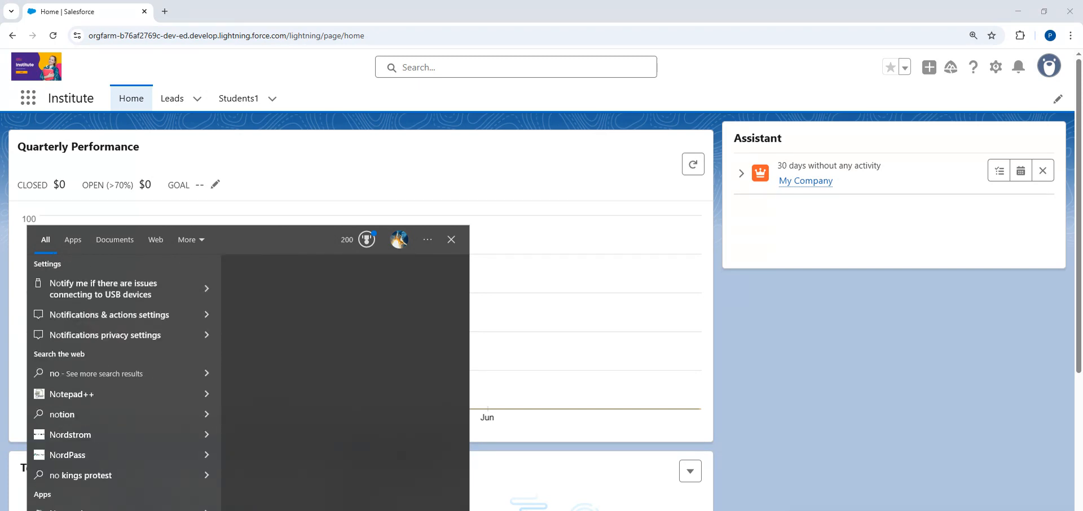
{"action": "type", "text": "tepad"}
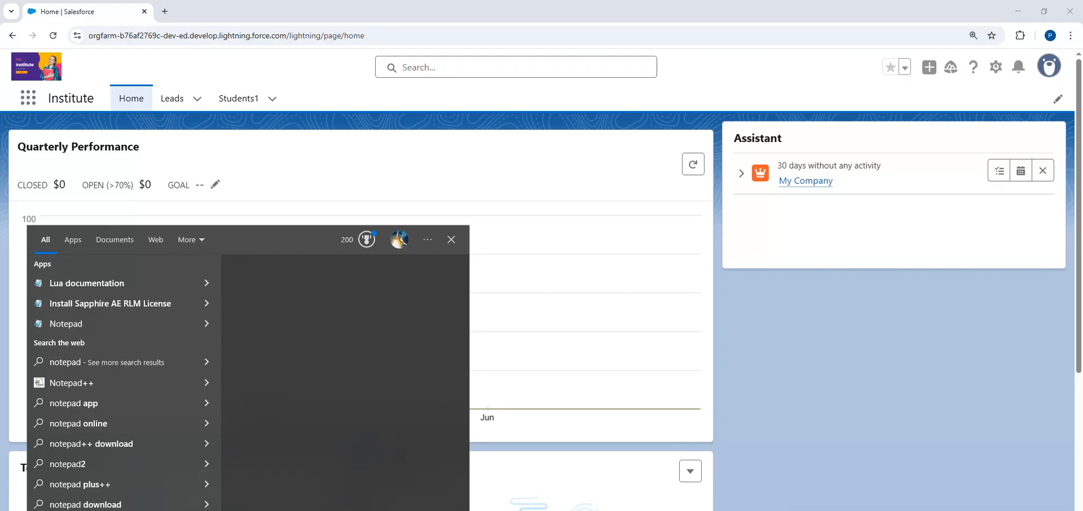
{"action": "left_click", "coordinate": [111, 324]}
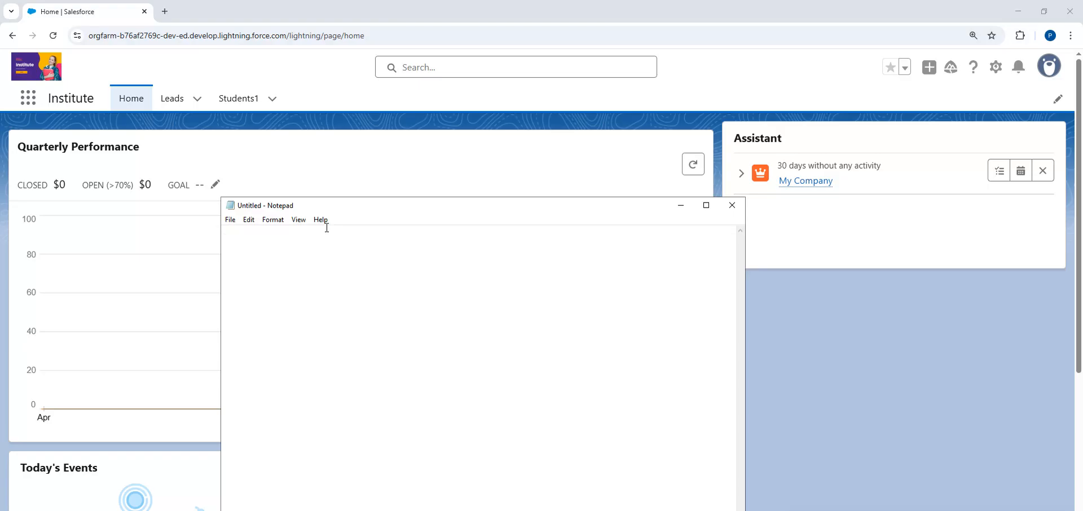
Note down "standard object" and "custom object" in the empty Notepad document, and minimize Notepad to return to Salesforce.
{"action": "type", "text": "standar object"}
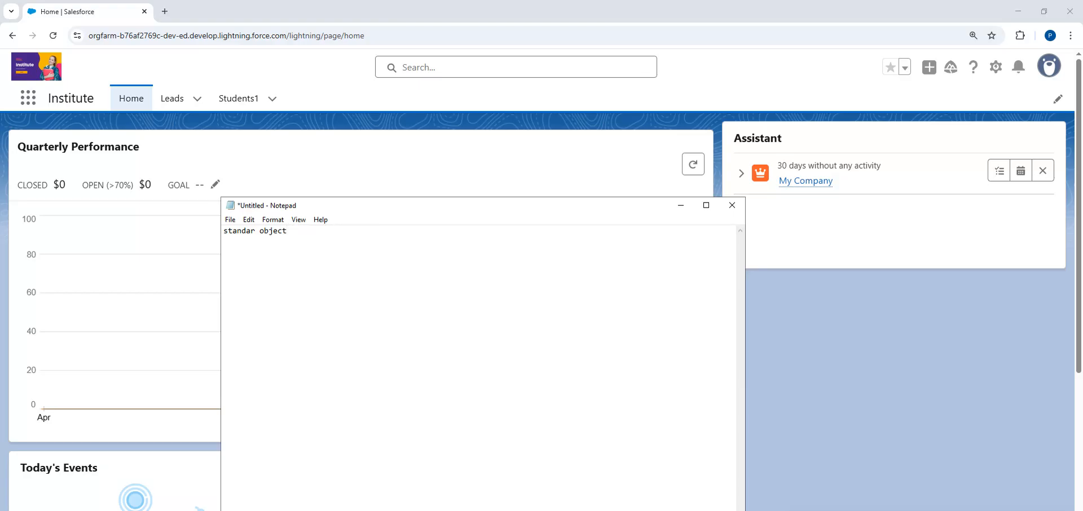
{"action": "key", "text": "Up"}
{"action": "type", "text": "d"}
{"action": "key", "text": "Down"}
{"action": "type", "text": "cus"}
{"action": "key", "text": "BackSpace"}
{"action": "key", "text": "BackSpace"}
{"action": "type", "text": "ustom object"}
{"action": "left_click", "coordinate": [681, 209]}
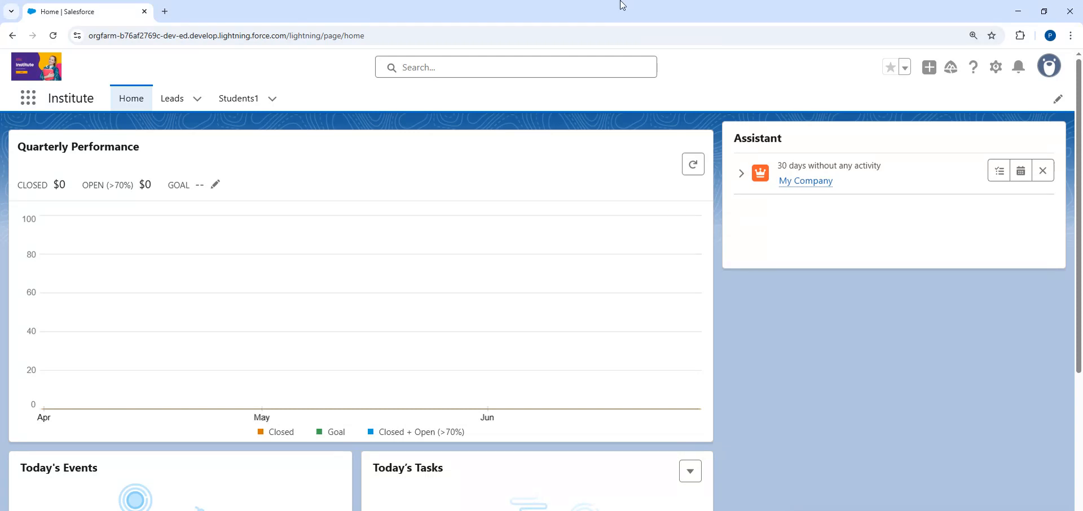
Find the Sales app by searching for "sales" and switch from the Institute app to it.
{"action": "left_click", "coordinate": [31, 99]}
{"action": "type", "text": "sa"}
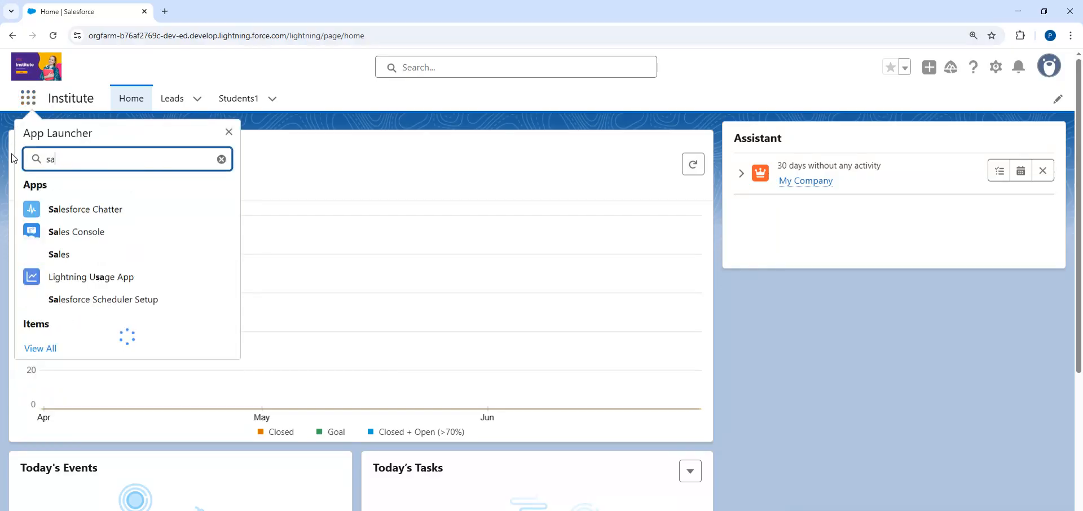
{"action": "type", "text": "les"}
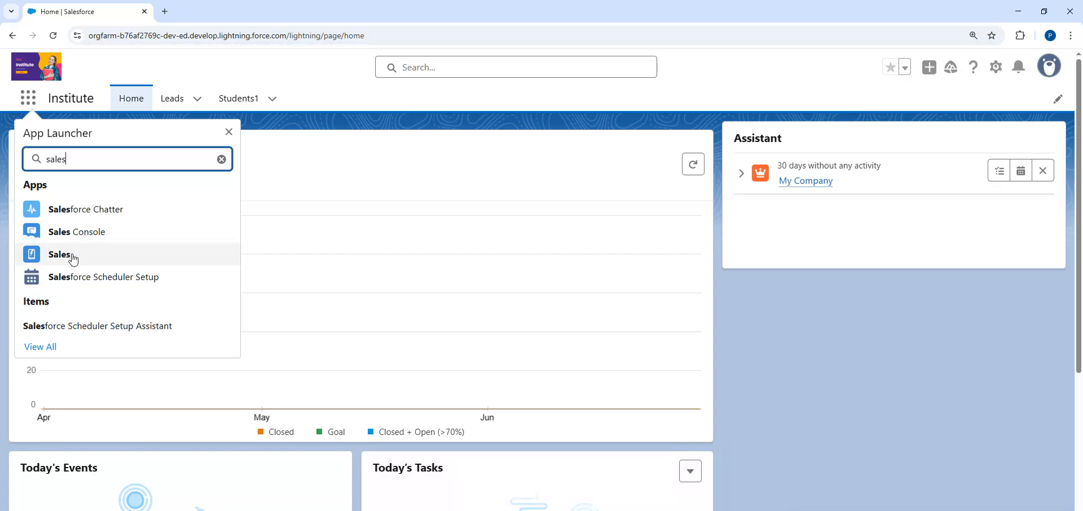
{"action": "left_click", "coordinate": [72, 257]}
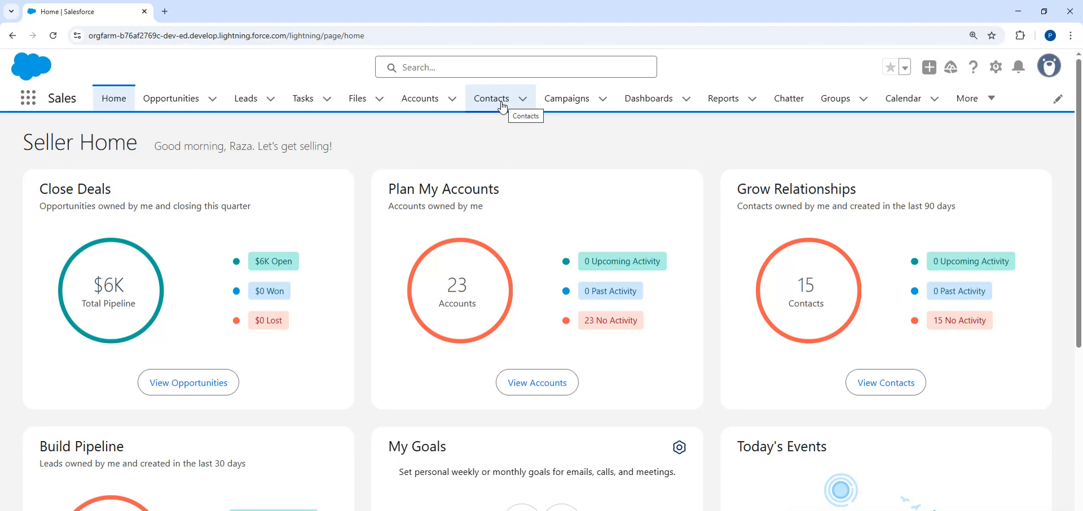
Go to Salesforce Setup, search its navigation for "object" and open the Object Manager.
{"action": "left_click", "coordinate": [995, 68]}
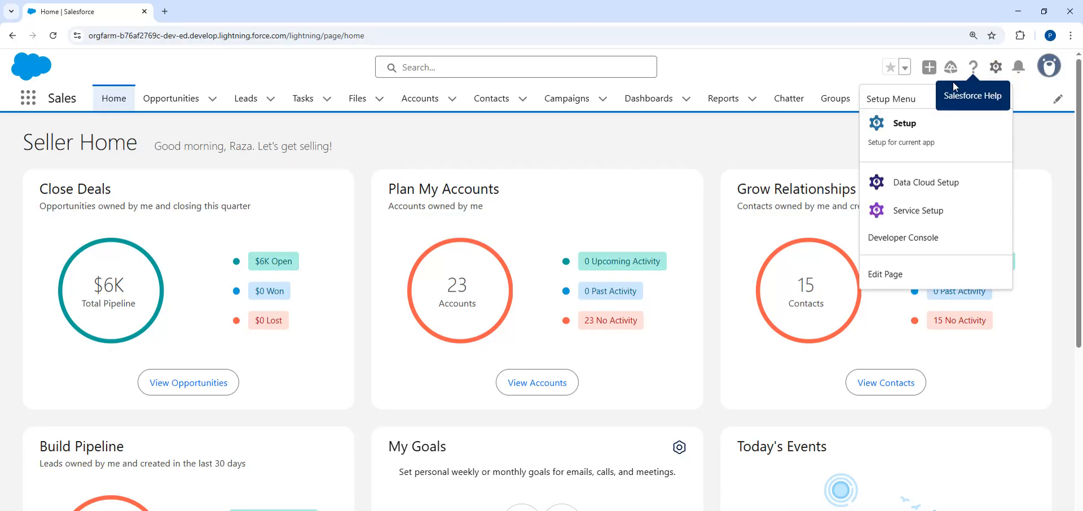
{"action": "left_click", "coordinate": [918, 129]}
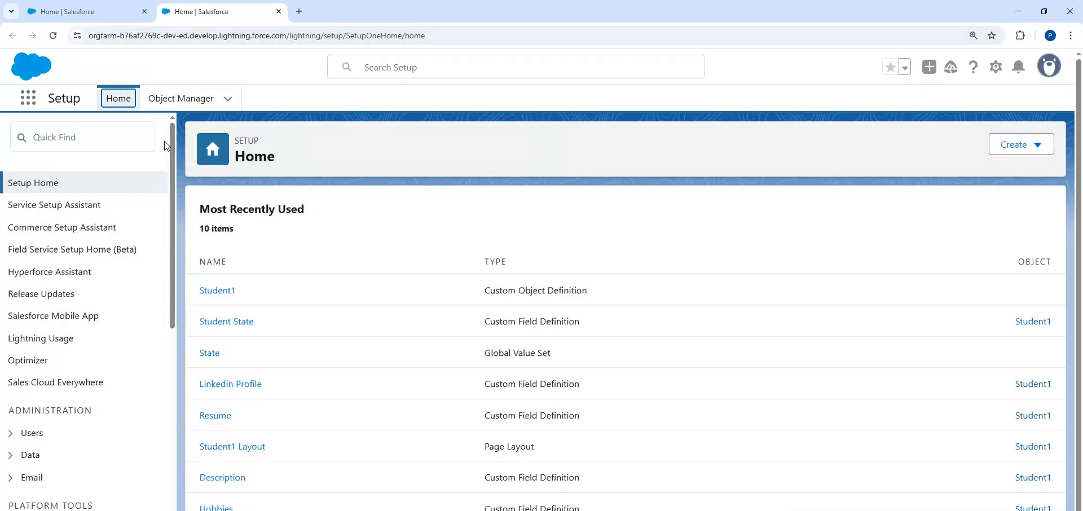
{"action": "left_click", "coordinate": [56, 137]}
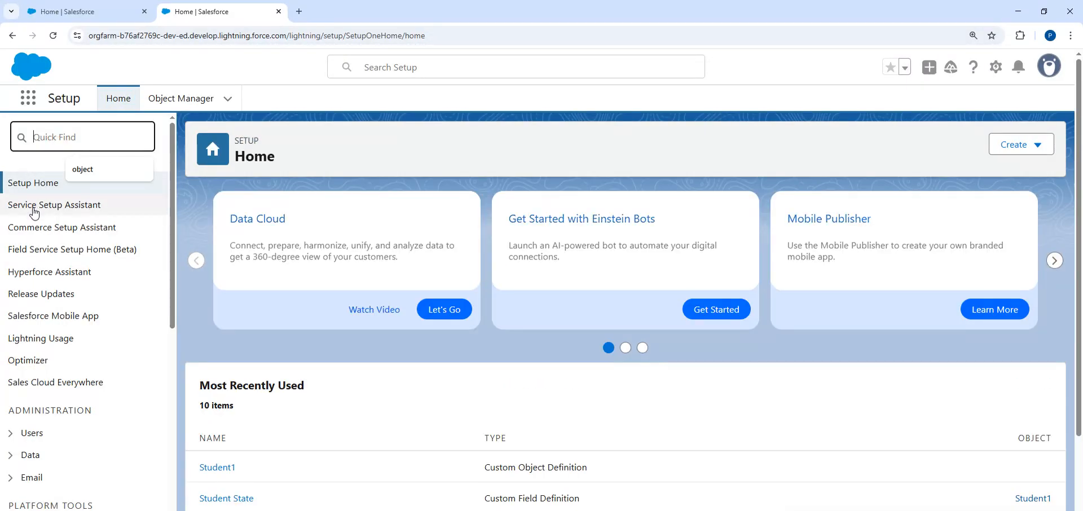
{"action": "type", "text": "objec"}
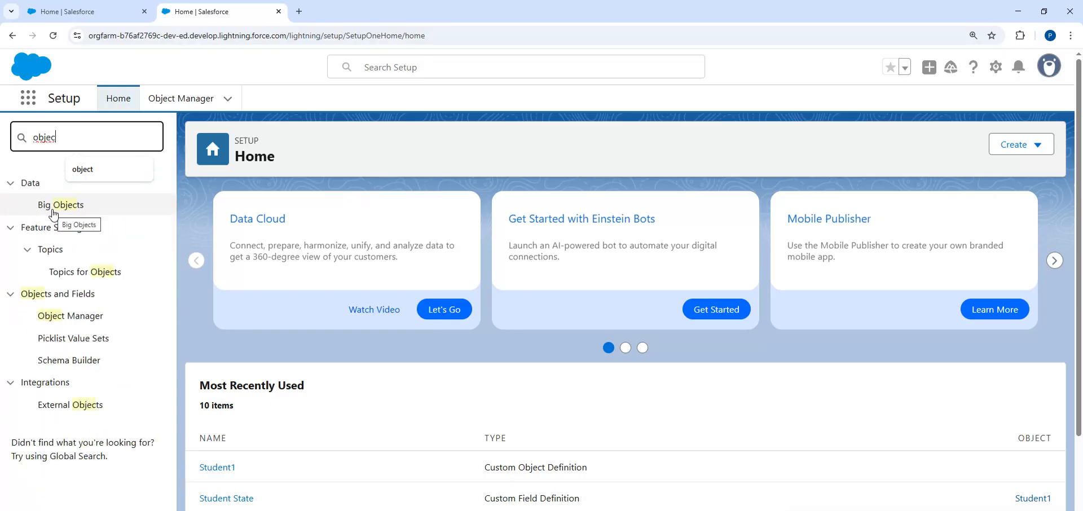
{"action": "type", "text": "t"}
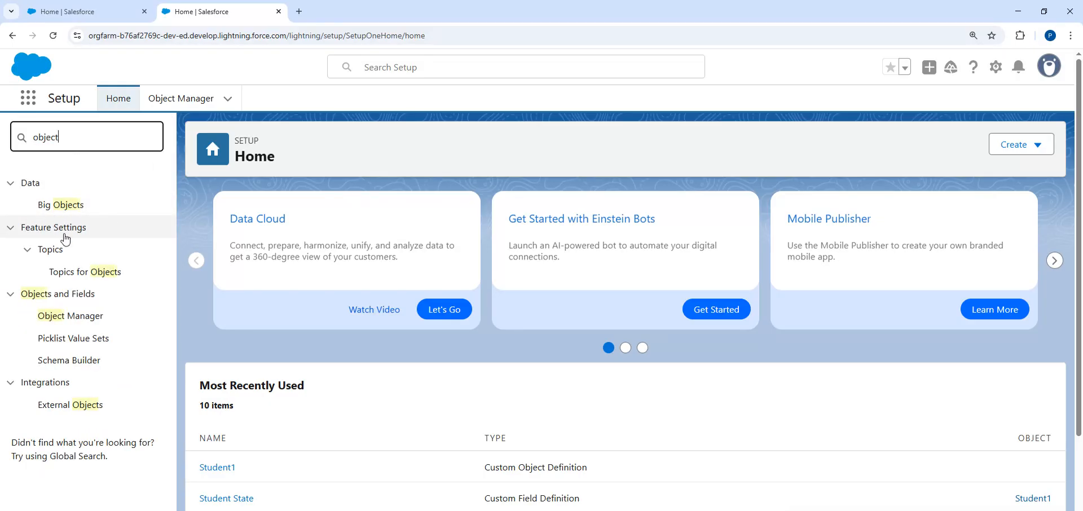
{"action": "left_click", "coordinate": [84, 320]}
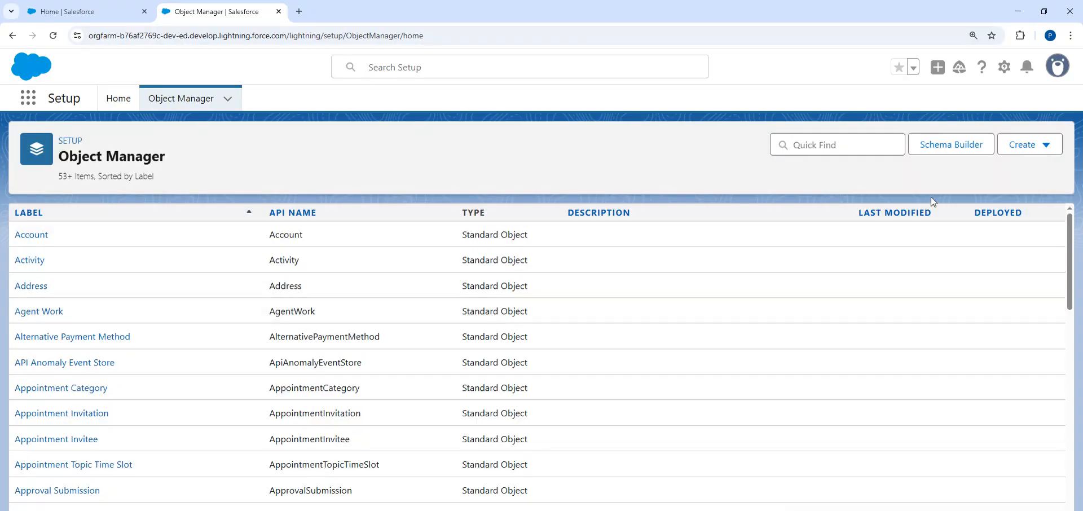
Start a new custom object with the label "College Student" and the plural label "College Students".
{"action": "left_click", "coordinate": [1030, 148]}
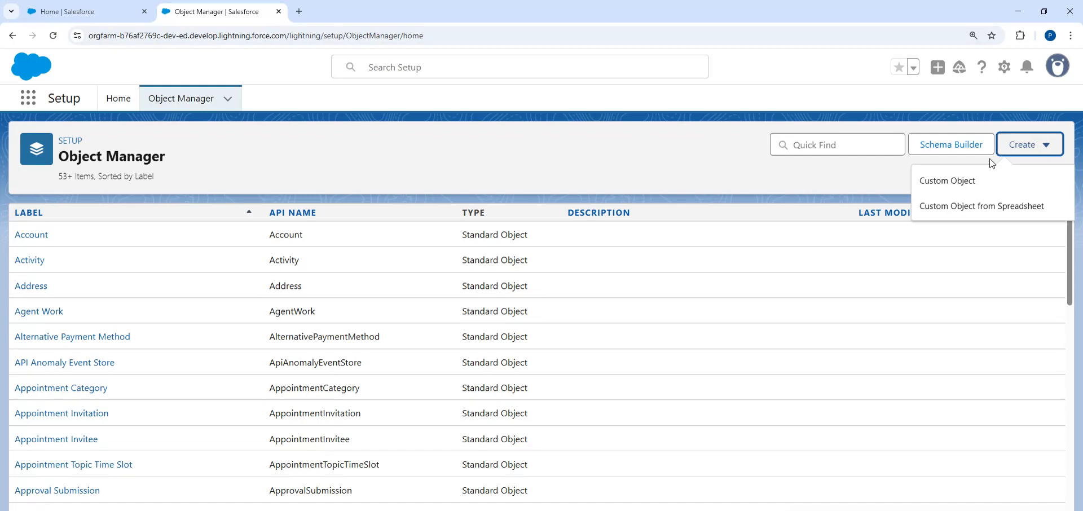
{"action": "left_click", "coordinate": [937, 180]}
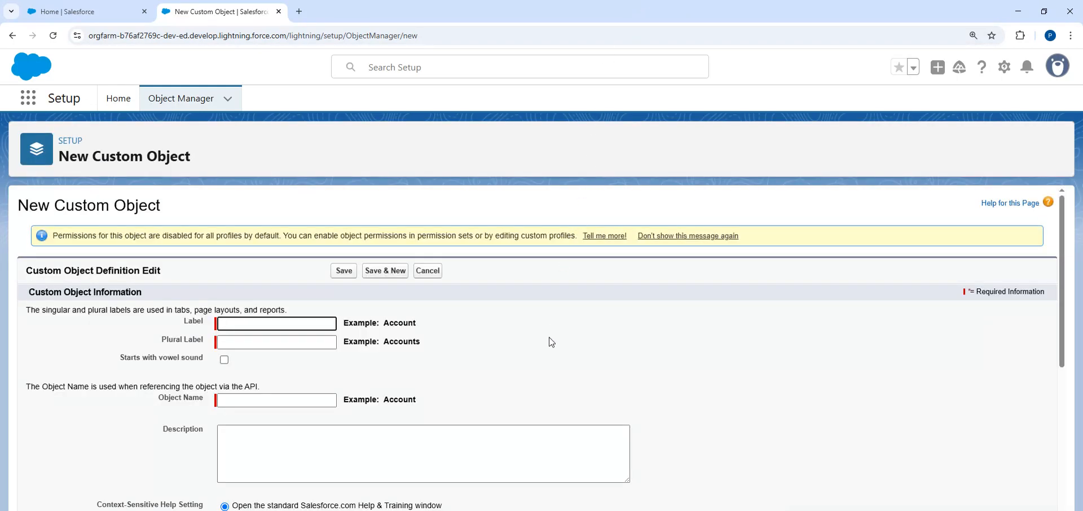
{"action": "scroll", "coordinate": [550, 339], "scroll_direction": "down", "scroll_amount": 1}
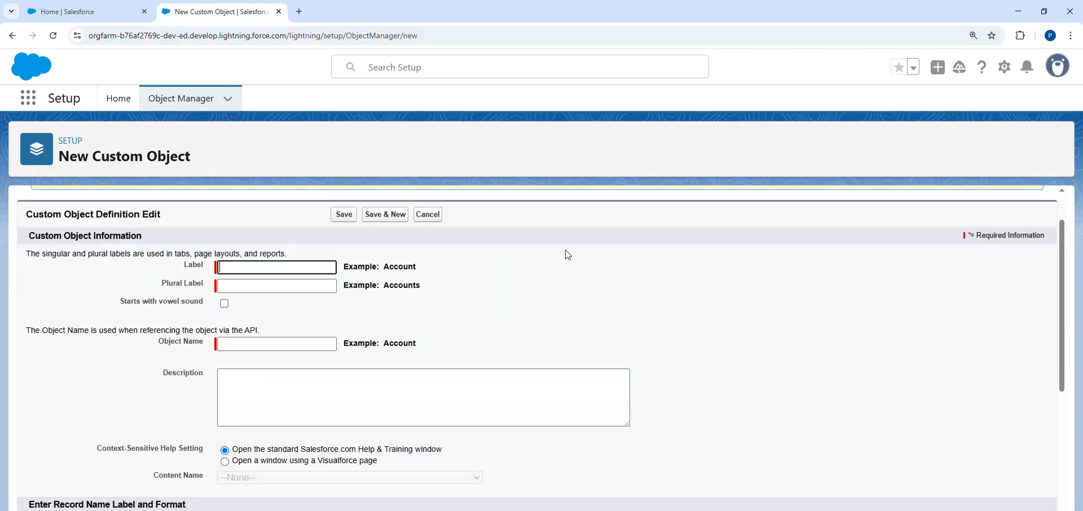
{"action": "type", "text": "College Student"}
{"action": "left_click", "coordinate": [293, 286]}
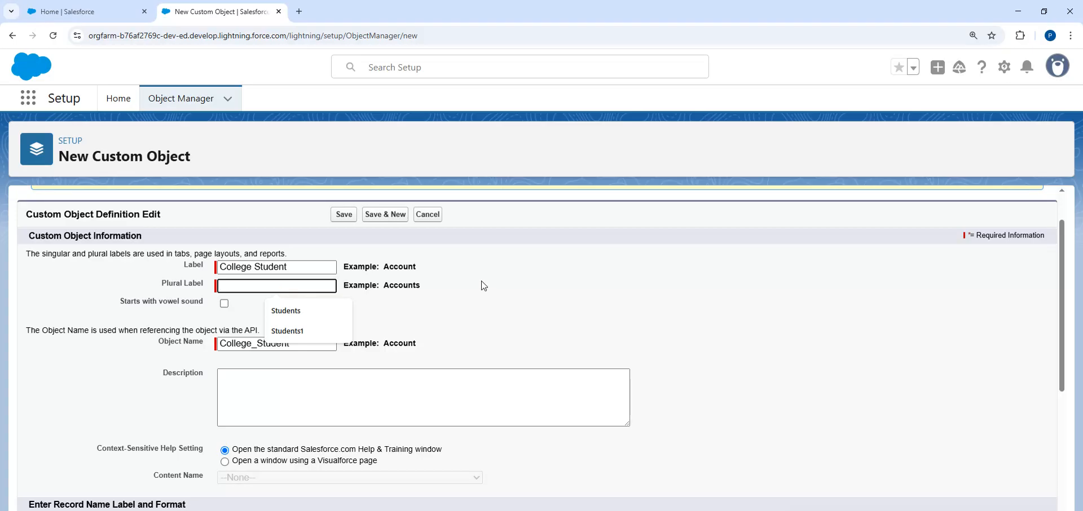
{"action": "type", "text": "Co"}
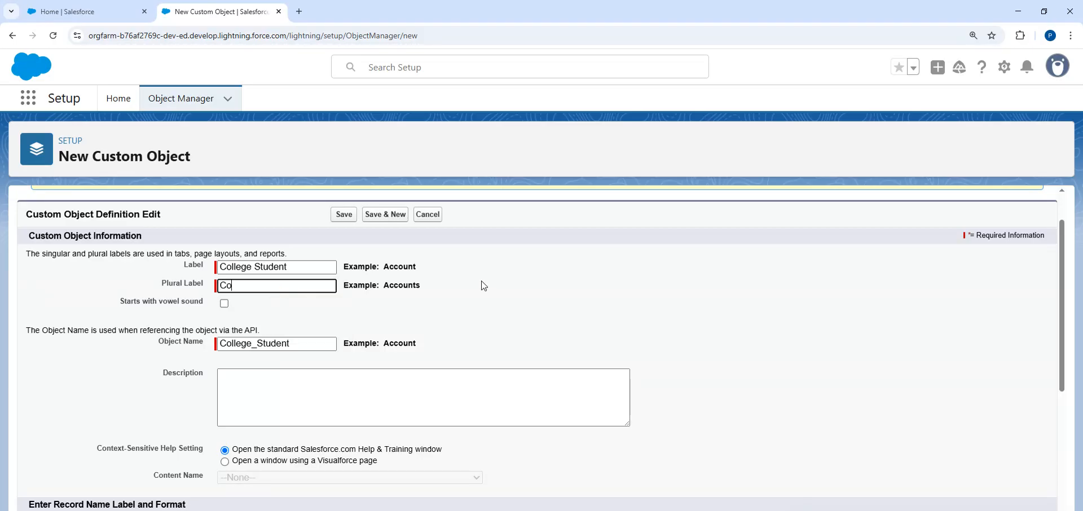
{"action": "type", "text": "llege Students"}
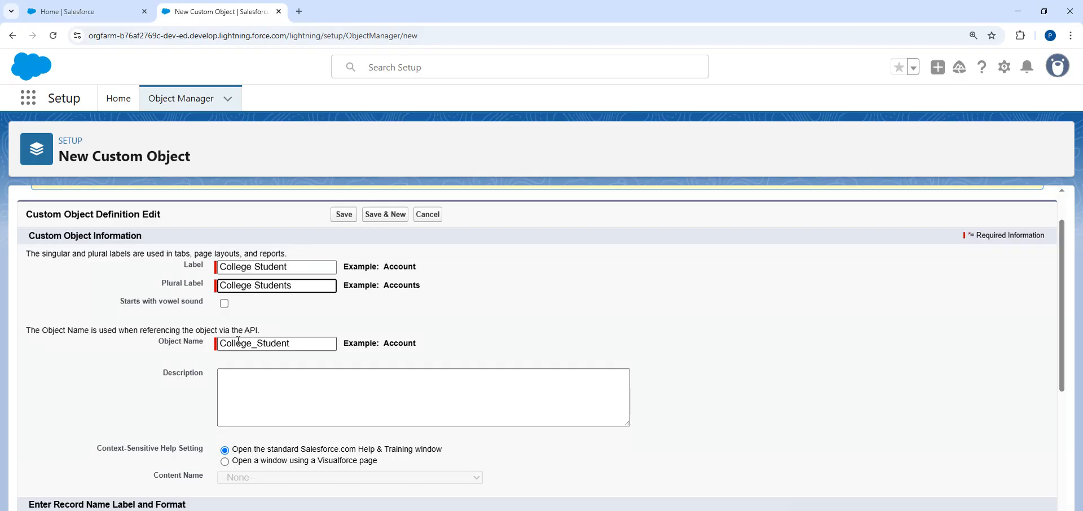
Set the record name's data type to Auto Number and change the record name to "College Student ID".
{"action": "scroll", "coordinate": [551, 282], "scroll_direction": "down", "scroll_amount": 2}
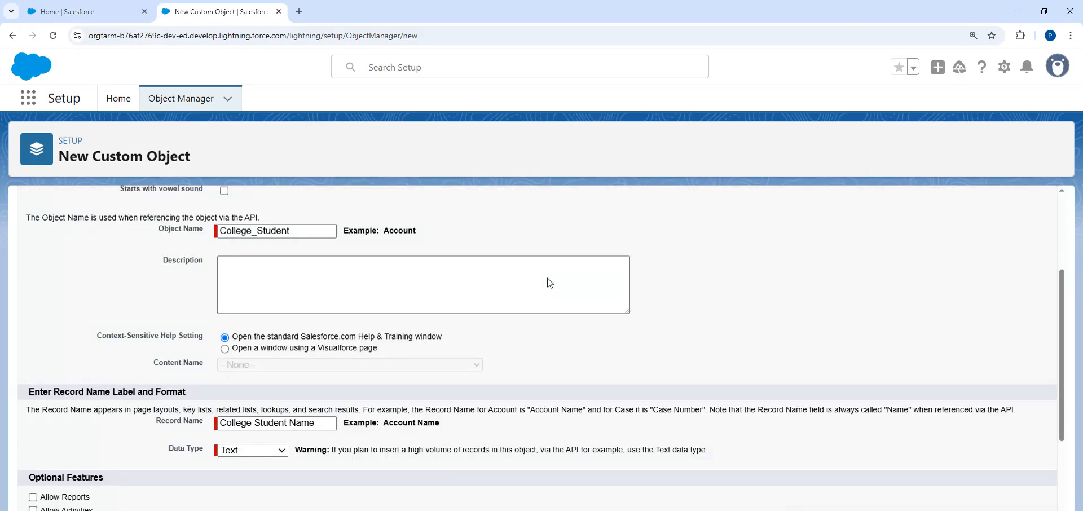
{"action": "scroll", "coordinate": [551, 283], "scroll_direction": "up", "scroll_amount": 1}
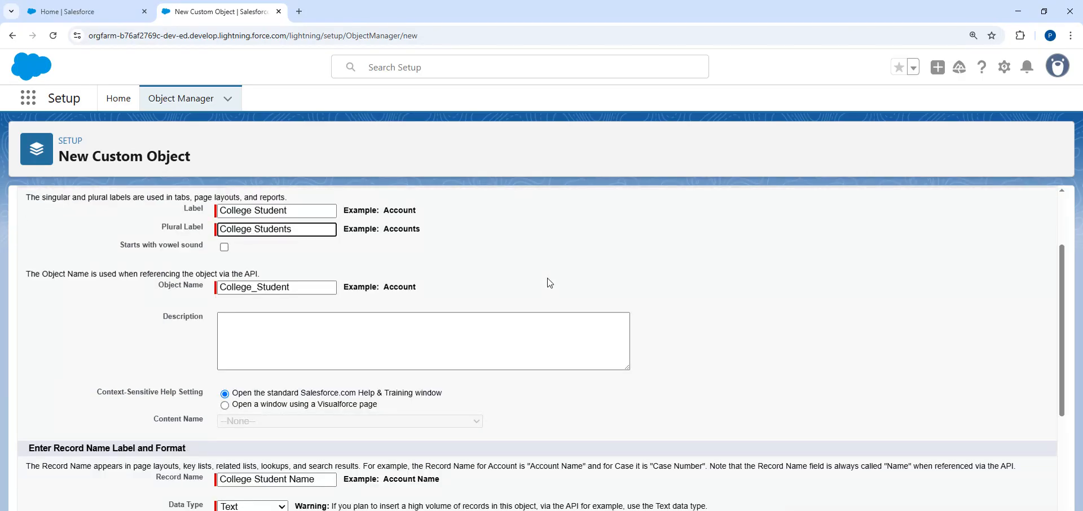
{"action": "scroll", "coordinate": [550, 283], "scroll_direction": "down", "scroll_amount": 2}
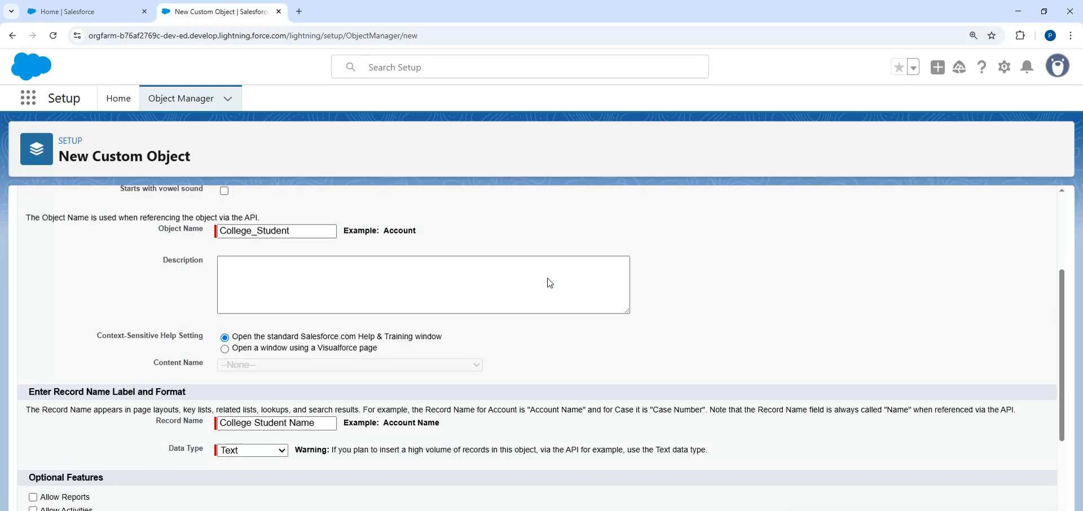
{"action": "scroll", "coordinate": [551, 282], "scroll_direction": "down", "scroll_amount": 1}
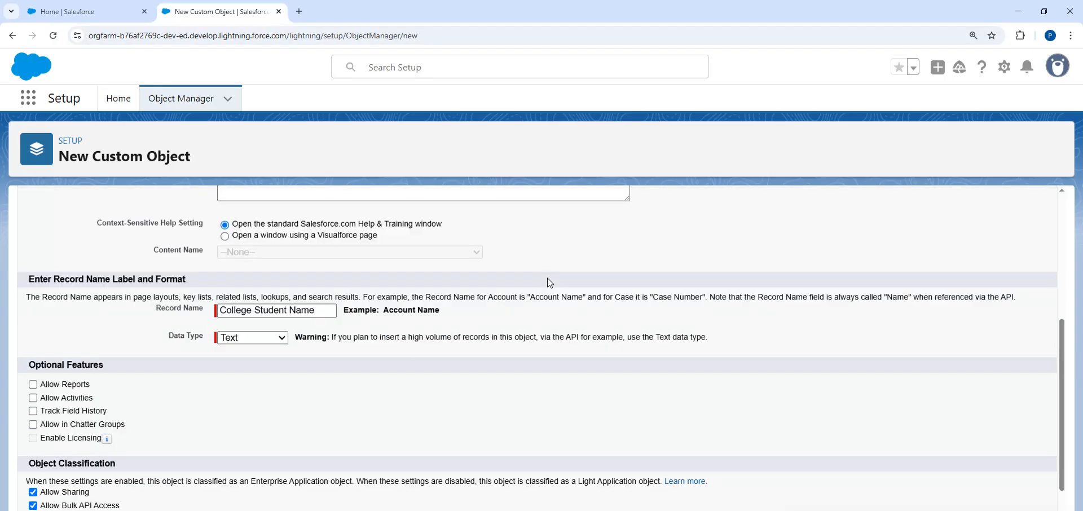
{"action": "left_click", "coordinate": [282, 338]}
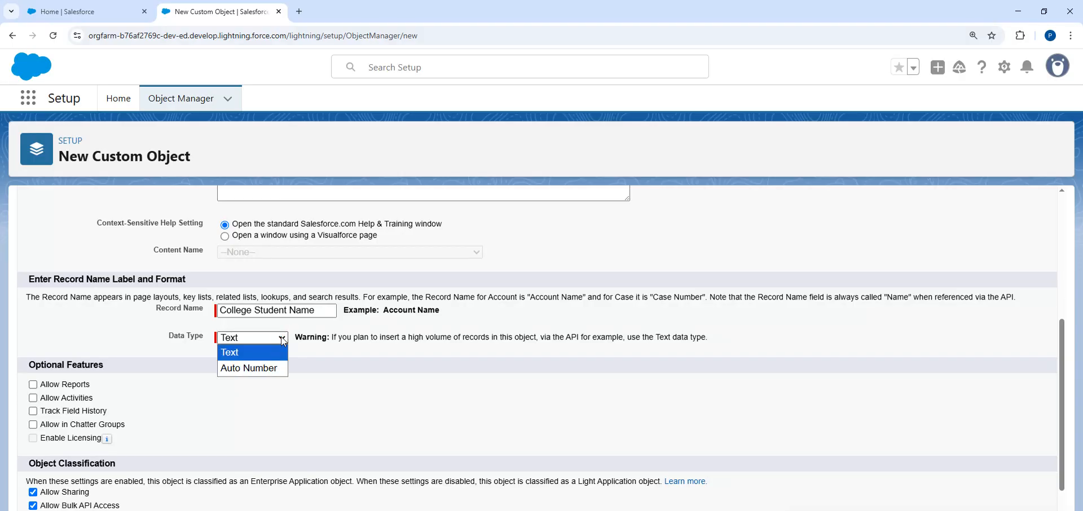
{"action": "left_click", "coordinate": [271, 368]}
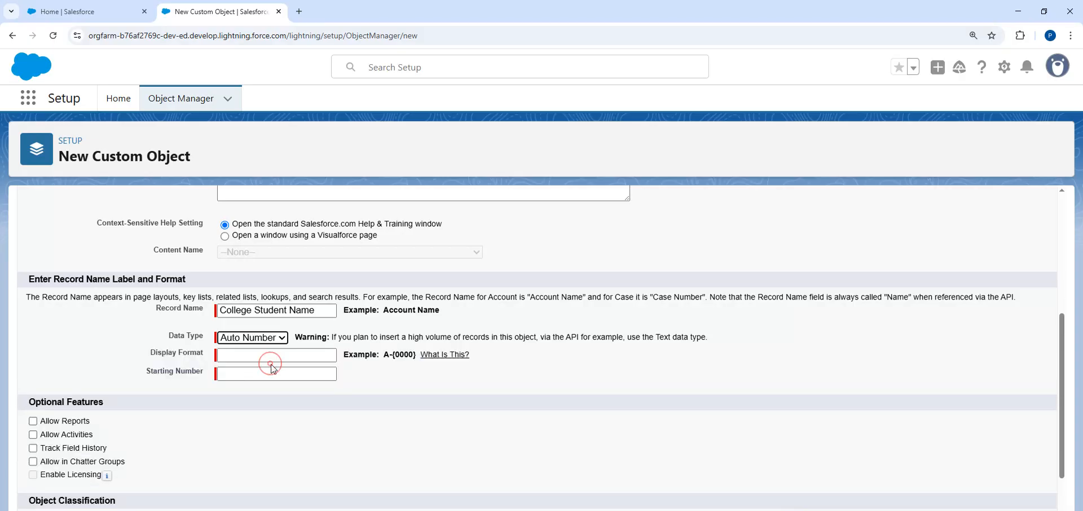
{"action": "left_click", "coordinate": [316, 310]}
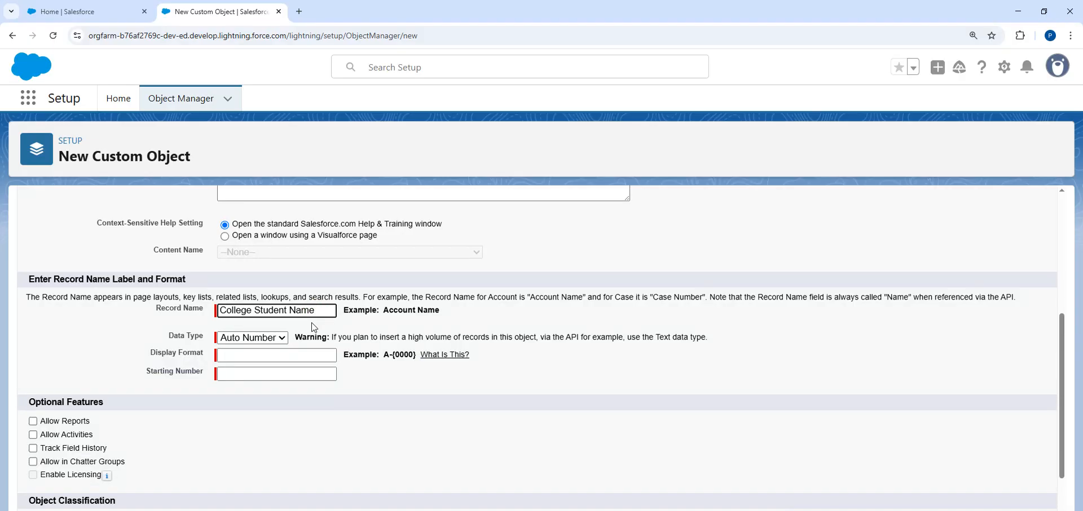
{"action": "key", "text": "BackSpace"}
{"action": "key", "text": "BackSpace"}
{"action": "key", "text": "BackSpace"}
{"action": "key", "text": "BackSpace"}
{"action": "key", "text": "BackSpace"}
{"action": "type", "text": "ID"}
Set the auto number's display format to ST-{0000} and its starting number to 1.
{"action": "left_click", "coordinate": [249, 354]}
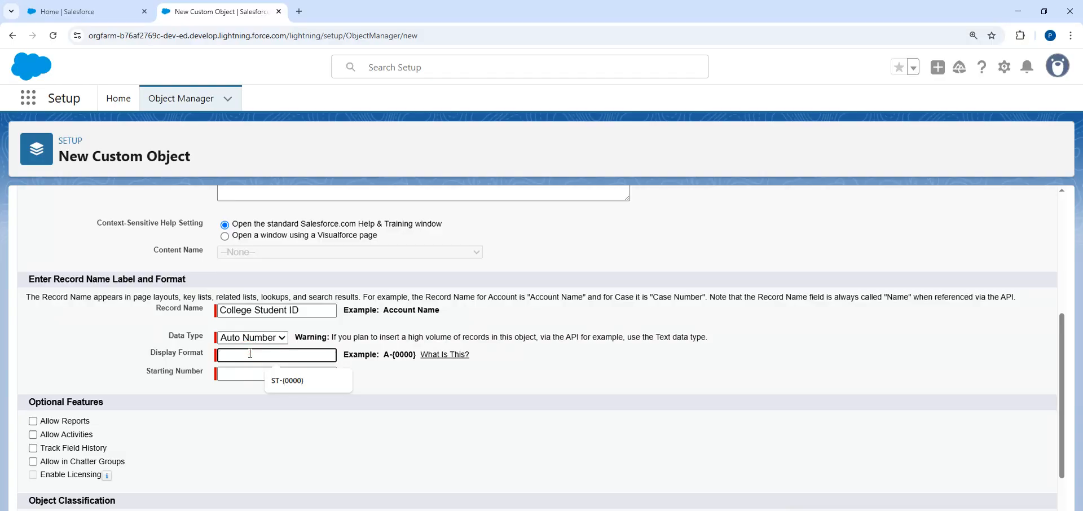
{"action": "left_click", "coordinate": [283, 377]}
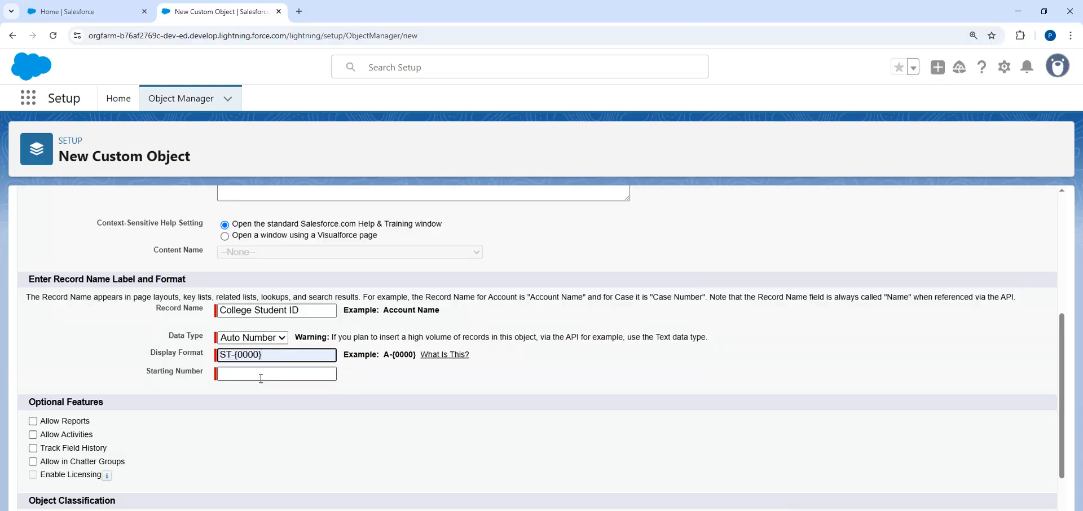
{"action": "left_click", "coordinate": [261, 378]}
{"action": "type", "text": "1"}
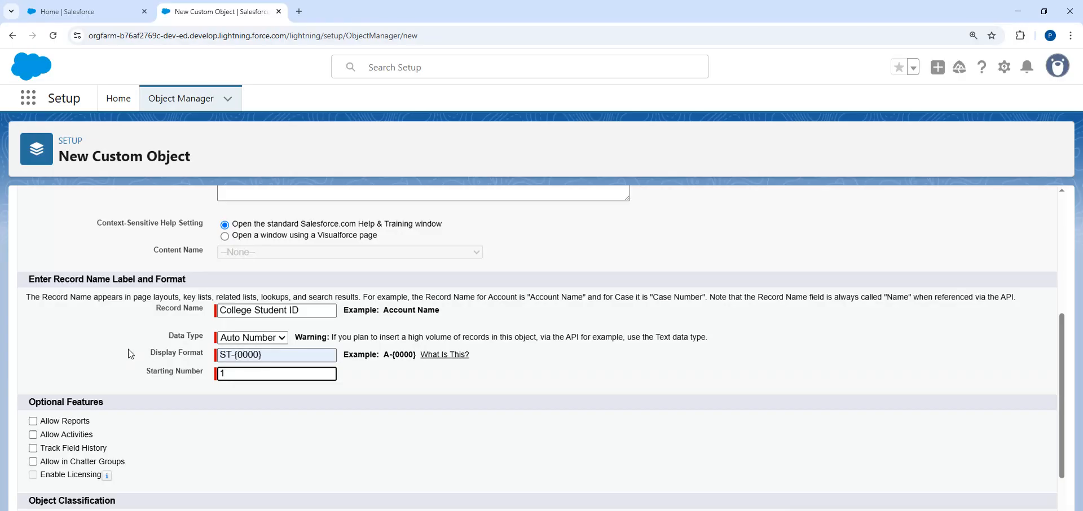
Enable the optional features Allow Reports, Allow Activities, Track Field History and Allow in Chatter Groups for the object.
{"action": "scroll", "coordinate": [129, 350], "scroll_direction": "down", "scroll_amount": 1}
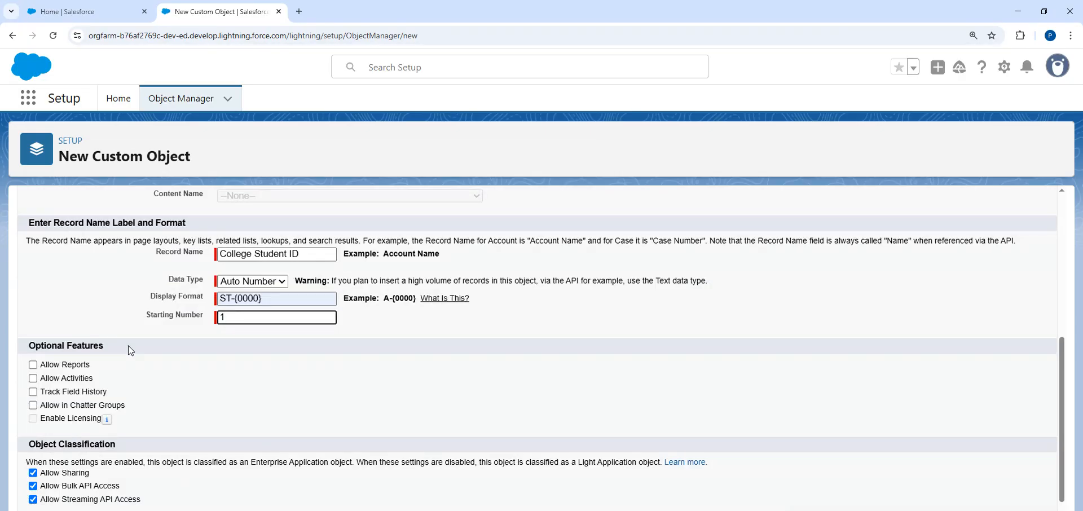
{"action": "scroll", "coordinate": [119, 347], "scroll_direction": "down", "scroll_amount": 1}
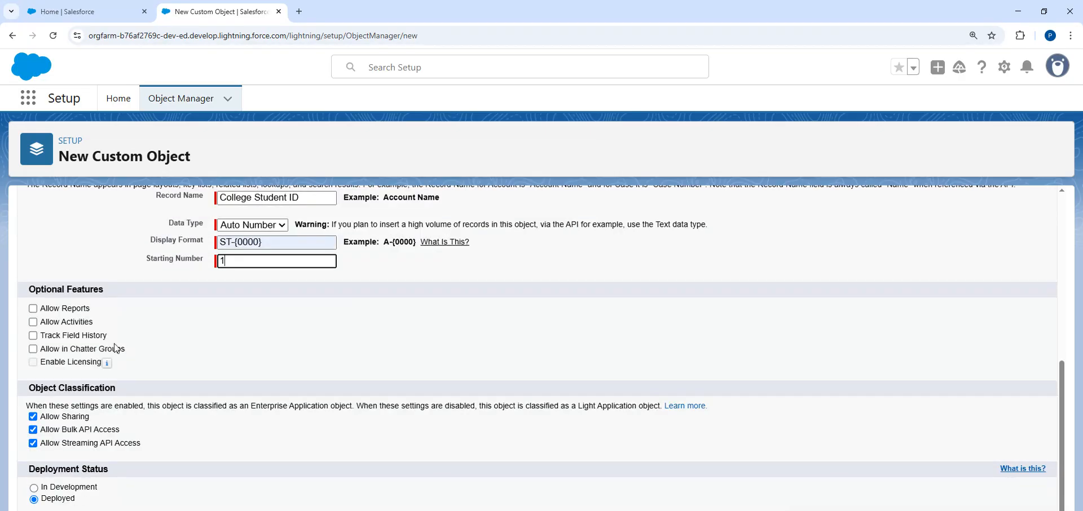
{"action": "left_click", "coordinate": [33, 309]}
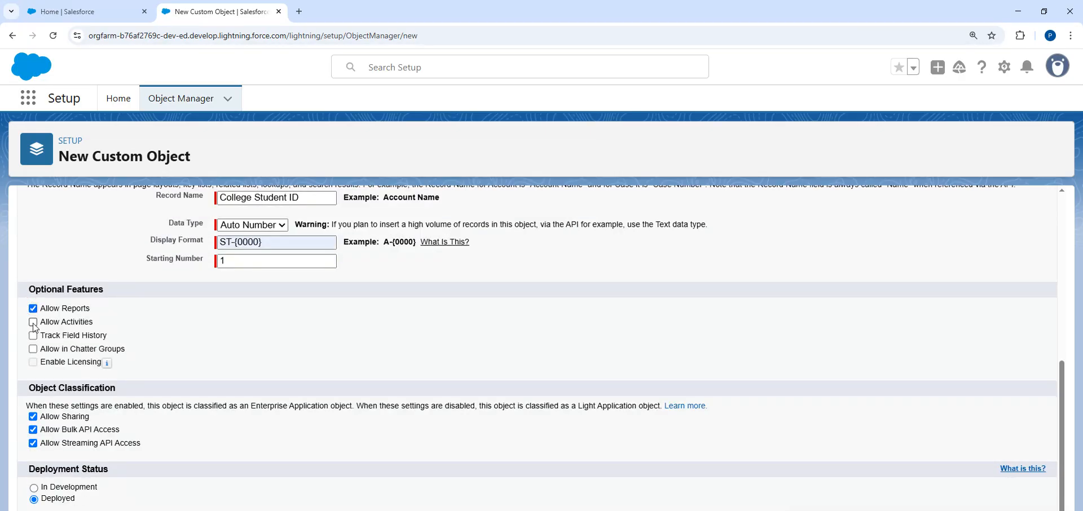
{"action": "left_click", "coordinate": [32, 322]}
{"action": "left_click", "coordinate": [33, 336]}
{"action": "left_click", "coordinate": [33, 348]}
Enable Allow Search and the Notes and Attachments related list, and save the object to continue to its new custom tab setup.
{"action": "scroll", "coordinate": [95, 291], "scroll_direction": "down", "scroll_amount": 2}
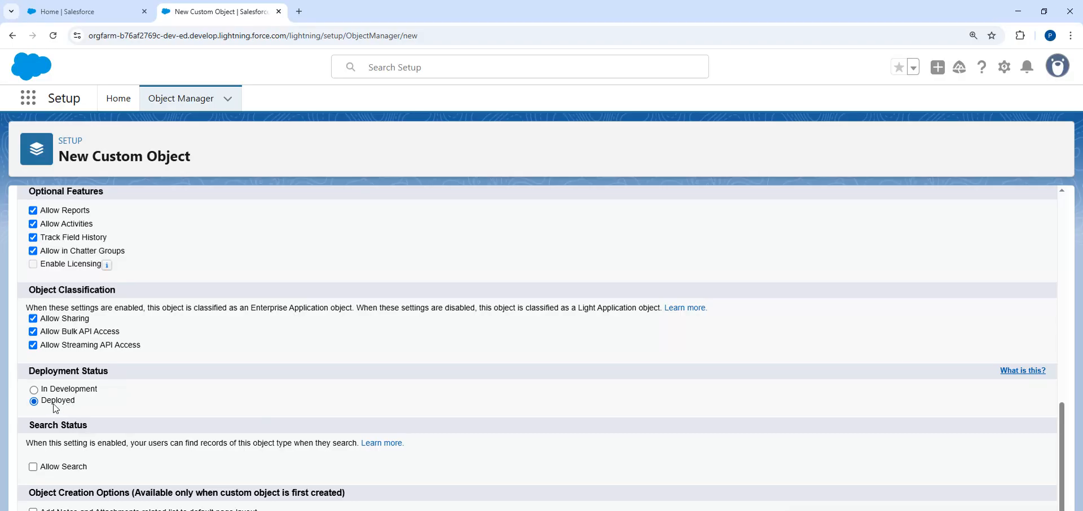
{"action": "left_click", "coordinate": [33, 468]}
{"action": "left_click", "coordinate": [33, 510]}
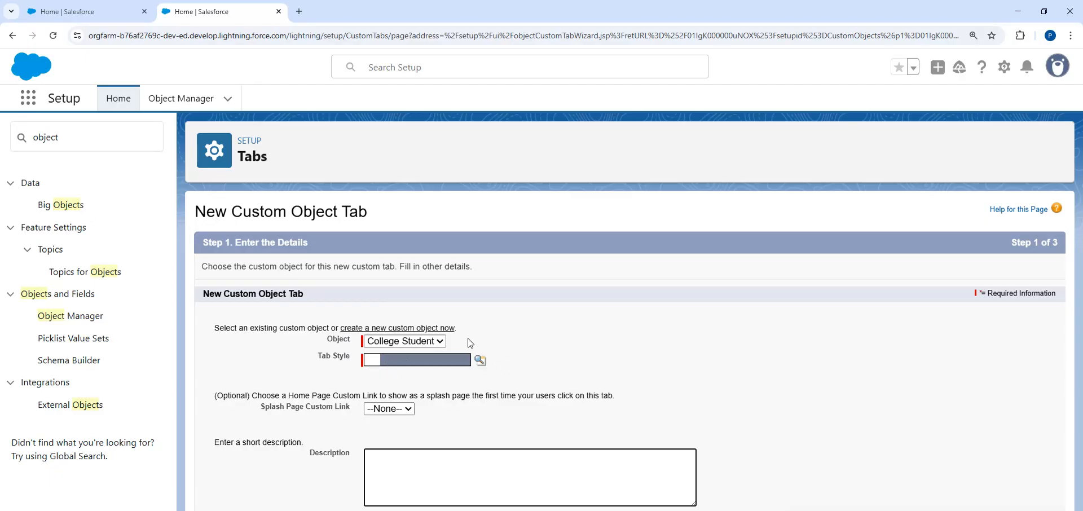
Give the College Student tab the Cell phone tab style and continue to the profile settings.
{"action": "left_click", "coordinate": [431, 363]}
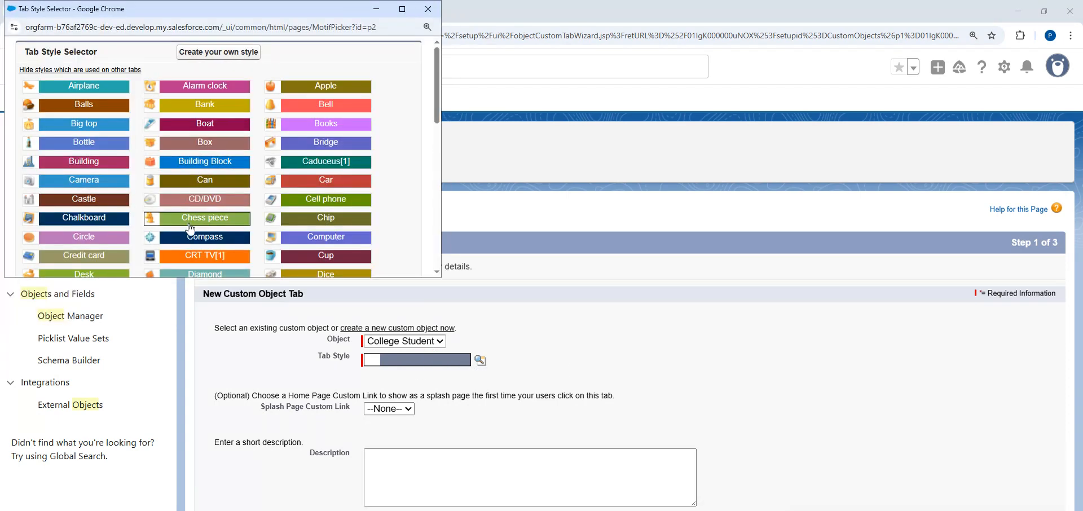
{"action": "left_click", "coordinate": [325, 201]}
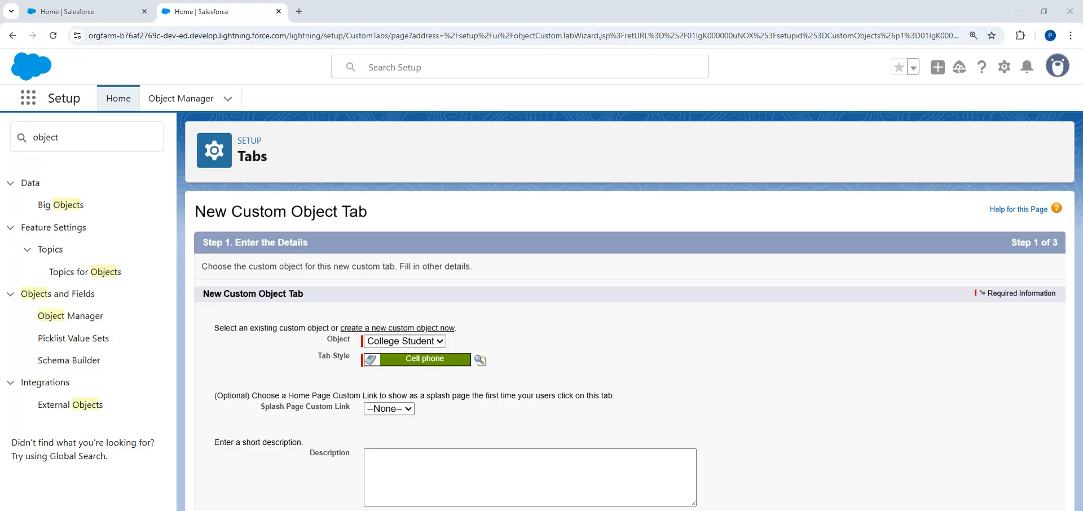
{"action": "left_click", "coordinate": [990, 510]}
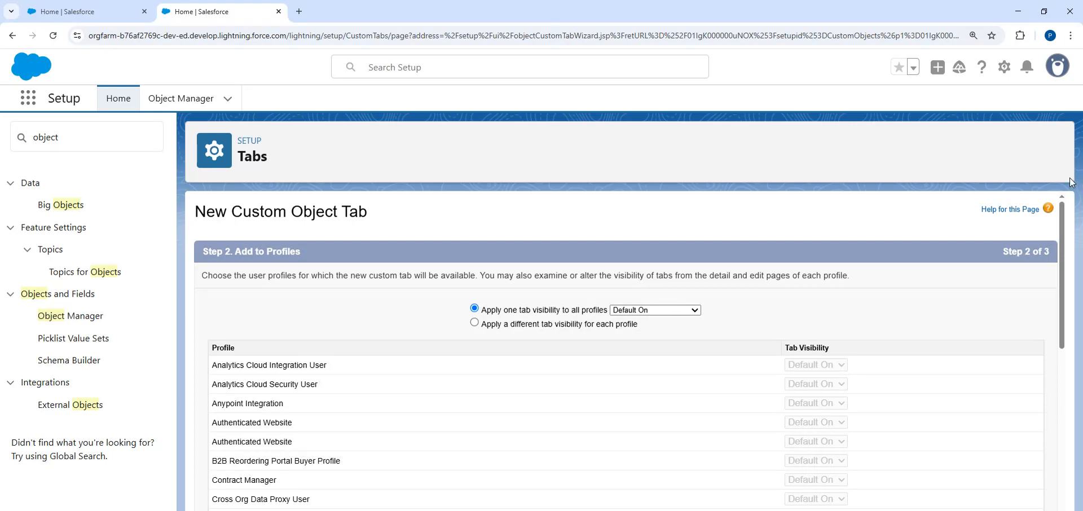
Review the profile list, keep one tab visibility of Default On for all profiles, and continue to the custom apps.
{"action": "left_click", "coordinate": [1062, 228]}
{"action": "left_click_drag", "start_coordinate": [1062, 231], "coordinate": [1049, 252]}
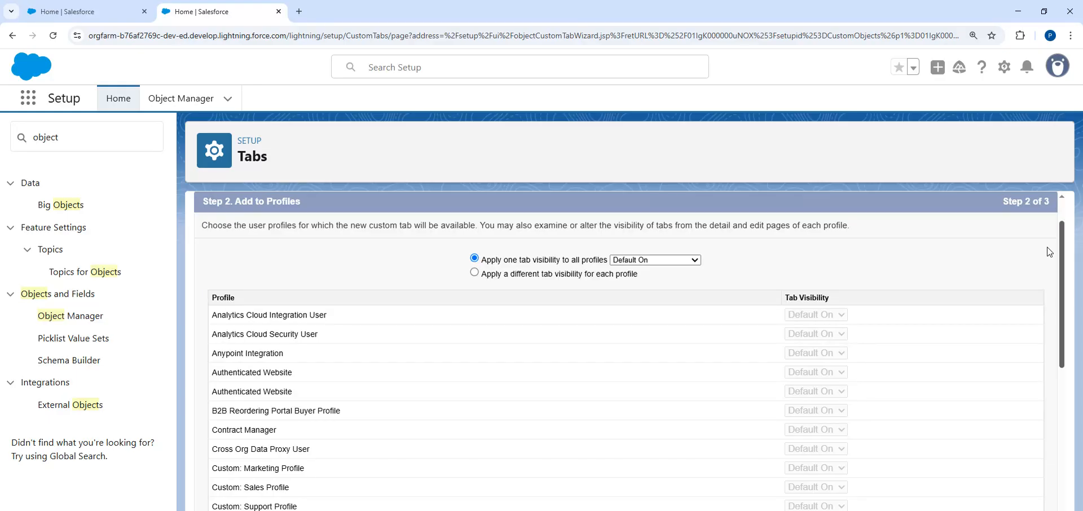
{"action": "left_click_drag", "start_coordinate": [1050, 252], "coordinate": [1055, 464]}
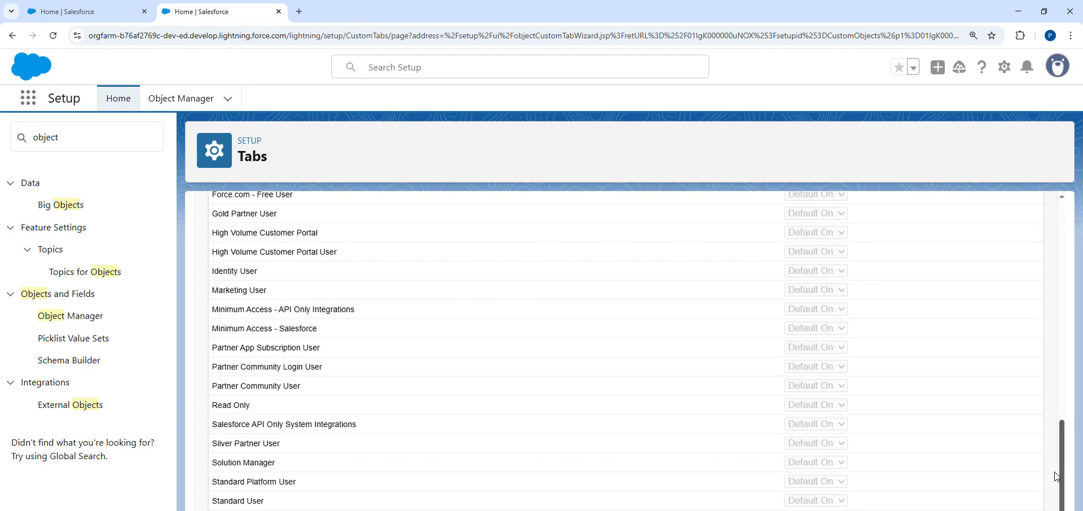
{"action": "left_click_drag", "start_coordinate": [1056, 477], "coordinate": [1080, 234]}
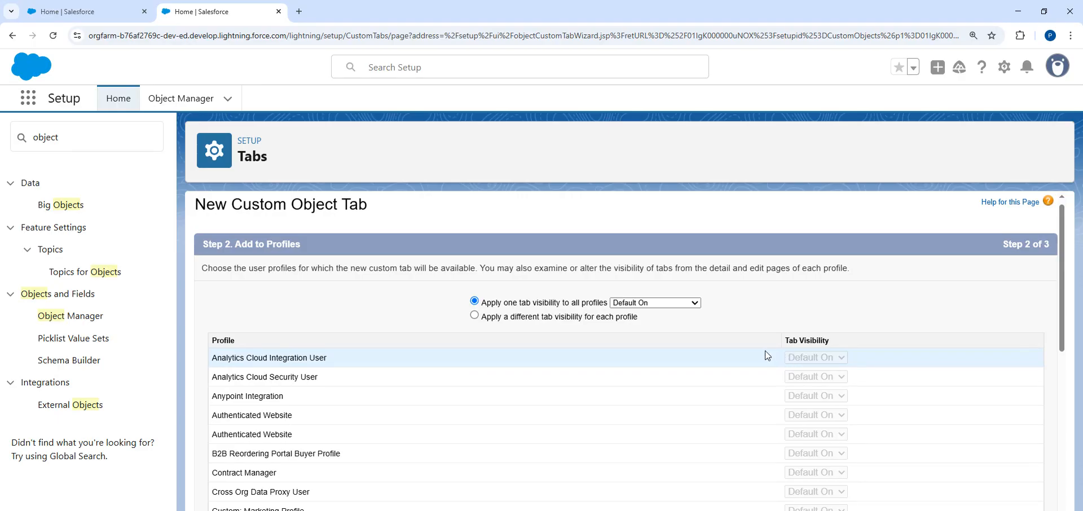
{"action": "left_click", "coordinate": [475, 316]}
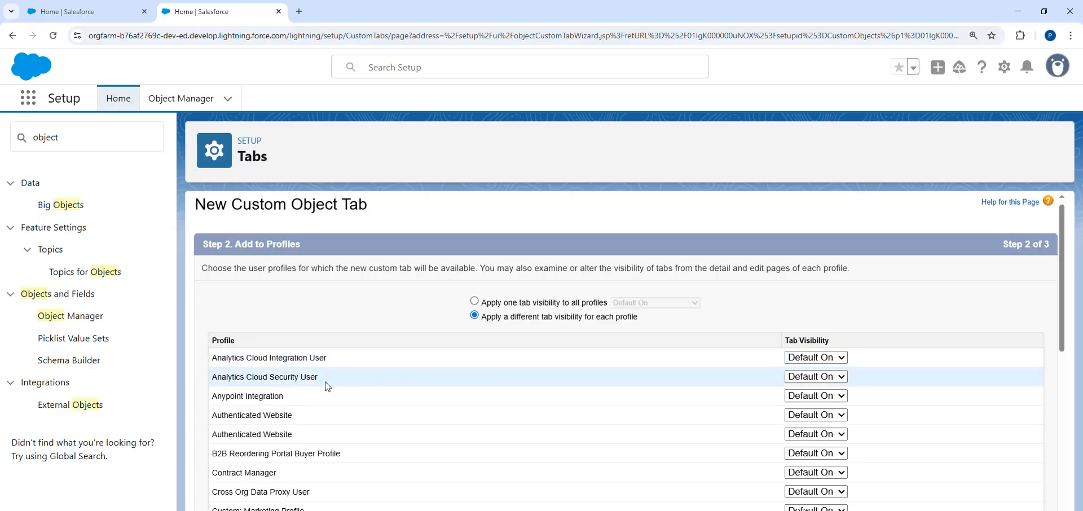
{"action": "left_click", "coordinate": [474, 301]}
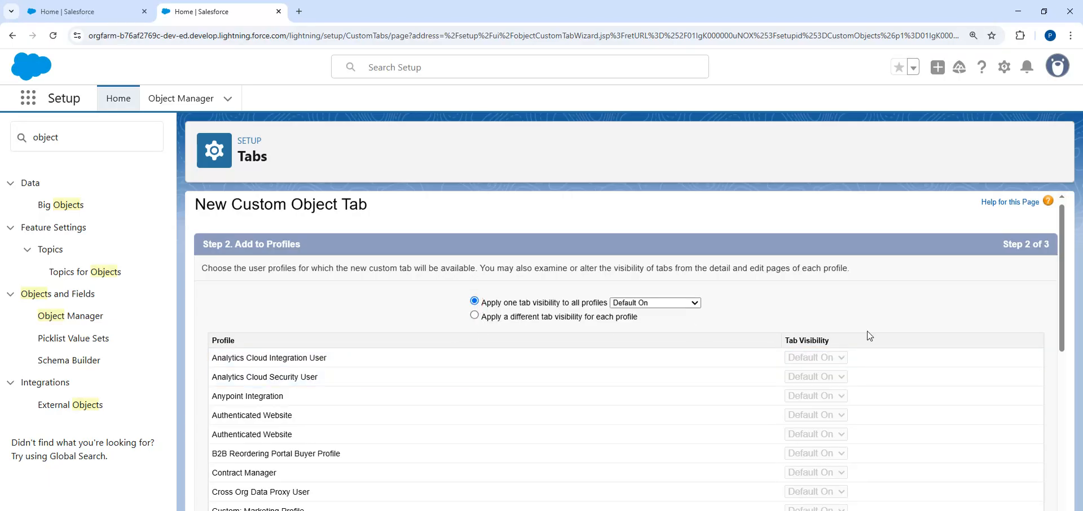
{"action": "scroll", "coordinate": [1073, 271], "scroll_direction": "down", "scroll_amount": 10}
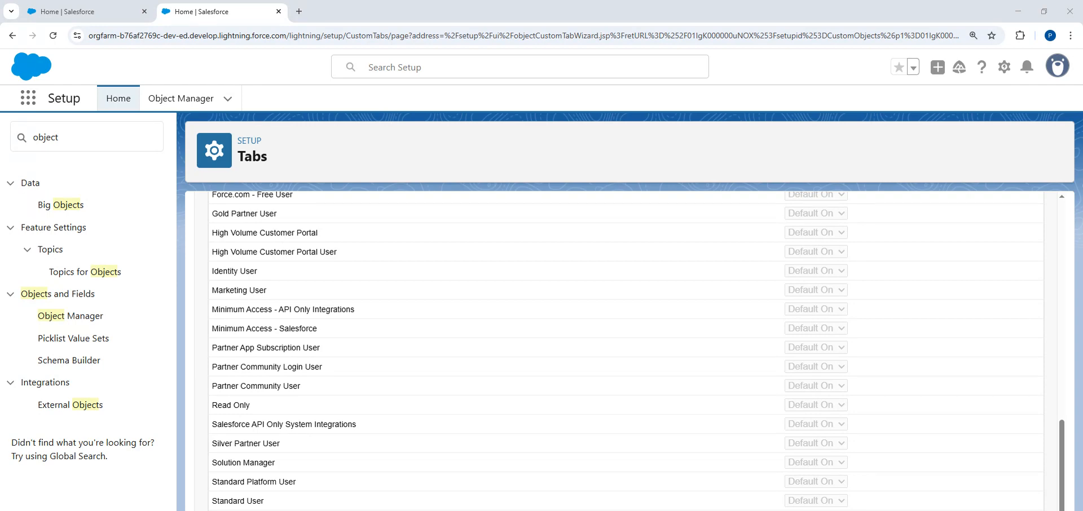
{"action": "left_click", "coordinate": [999, 510]}
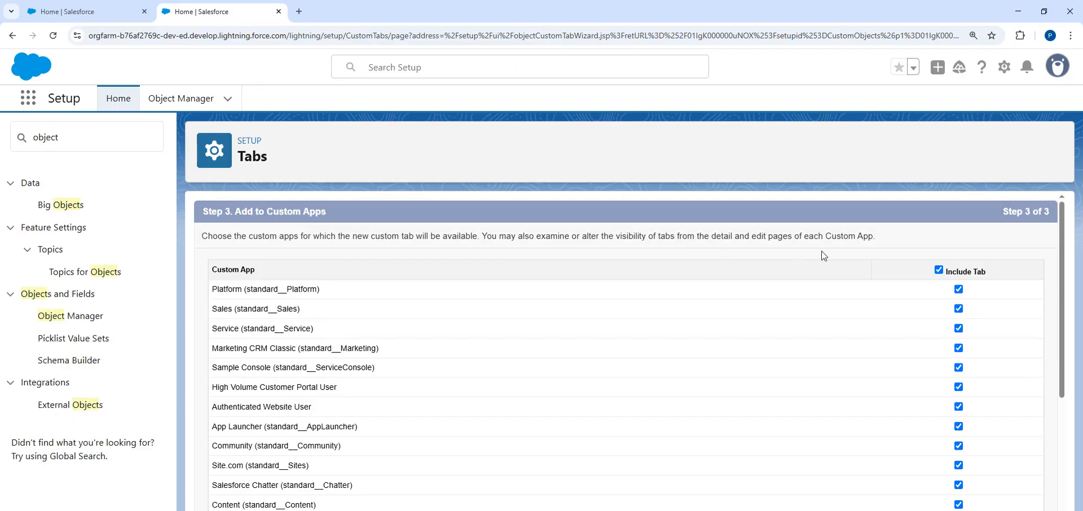
Exclude the tab from all custom apps, include it only in the Institute app, and save the tab.
{"action": "scroll", "coordinate": [1074, 224], "scroll_direction": "down", "scroll_amount": 1}
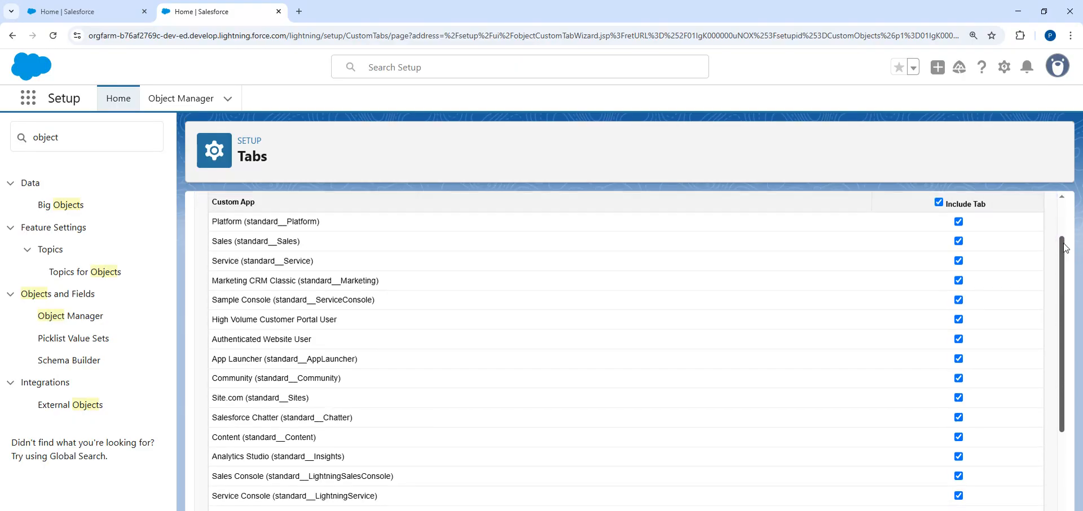
{"action": "scroll", "coordinate": [1074, 217], "scroll_direction": "up", "scroll_amount": 1}
{"action": "left_click_drag", "start_coordinate": [1072, 218], "coordinate": [1072, 430]}
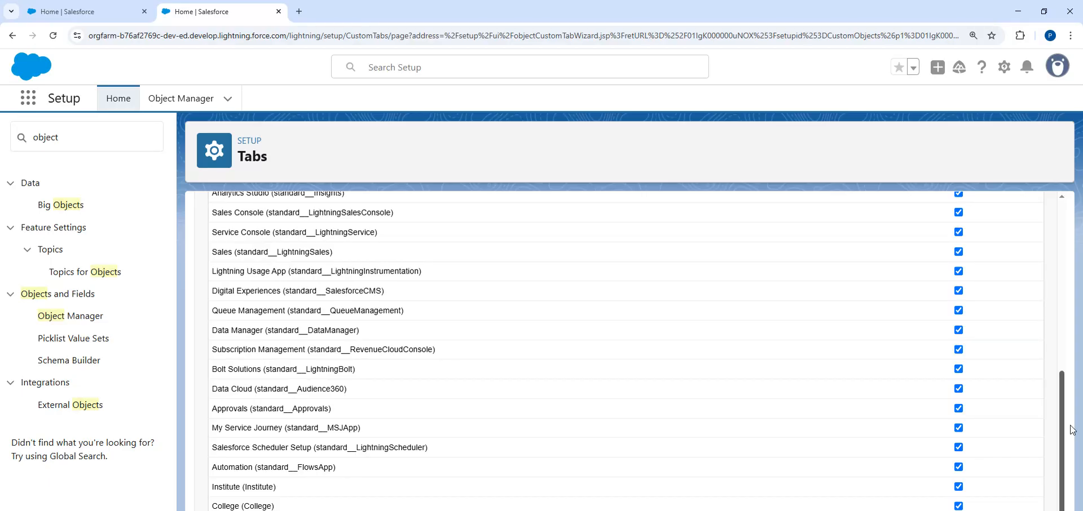
{"action": "left_click_drag", "start_coordinate": [1073, 430], "coordinate": [1053, 467]}
{"action": "left_click", "coordinate": [938, 270]}
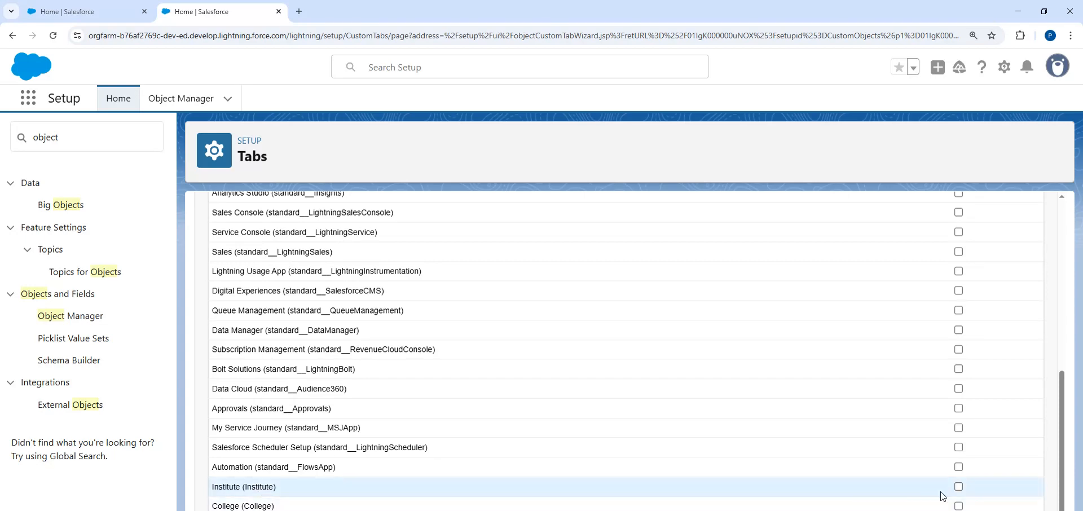
{"action": "left_click", "coordinate": [961, 489]}
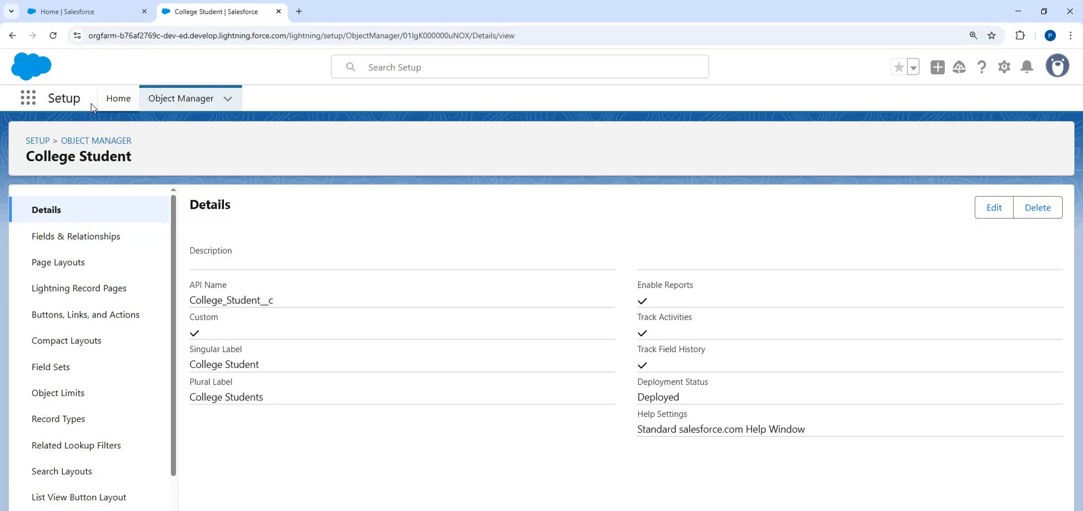
Find the Institute app with the search term "ins", open it and go to its College Students list.
{"action": "left_click", "coordinate": [33, 106]}
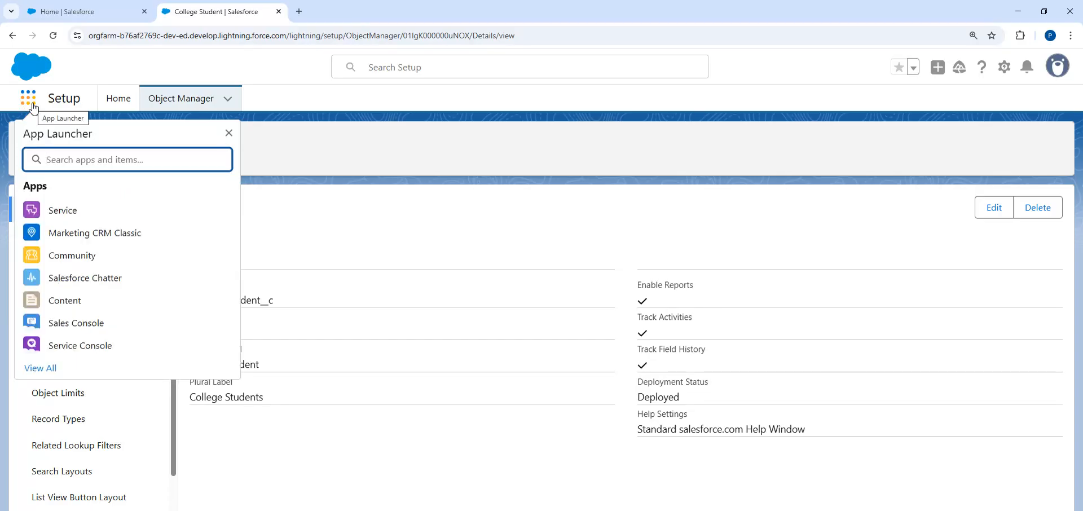
{"action": "type", "text": "ins"}
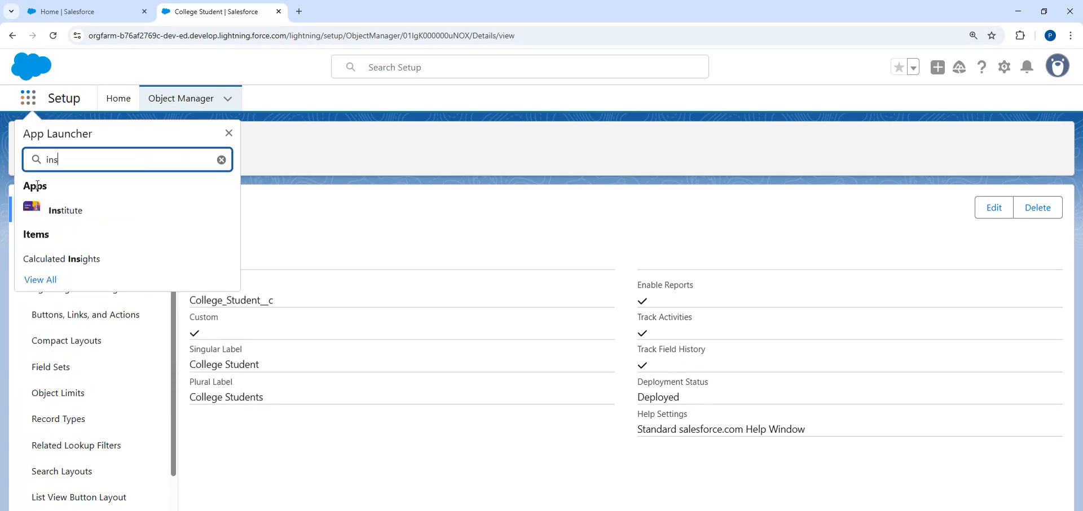
{"action": "left_click", "coordinate": [63, 211]}
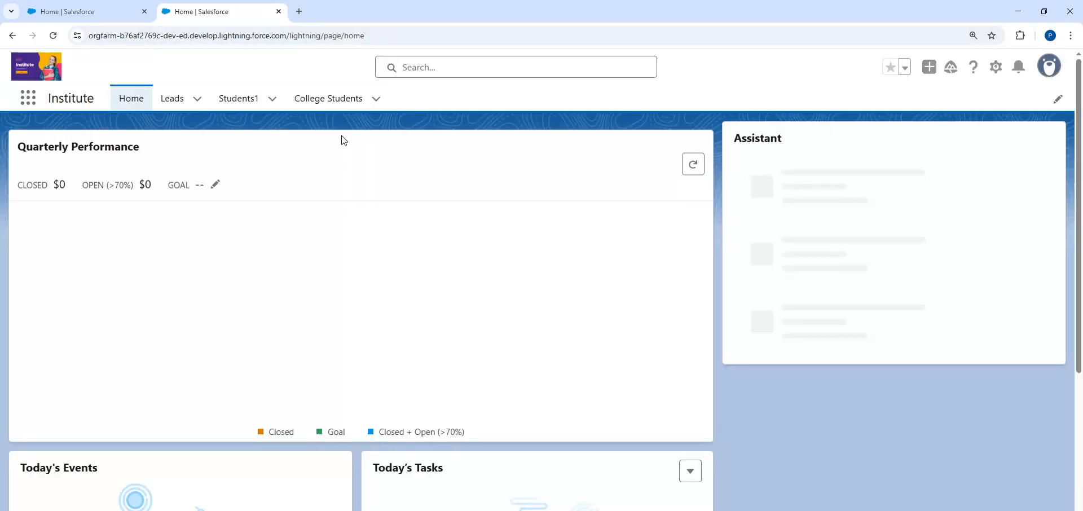
{"action": "left_click", "coordinate": [338, 104]}
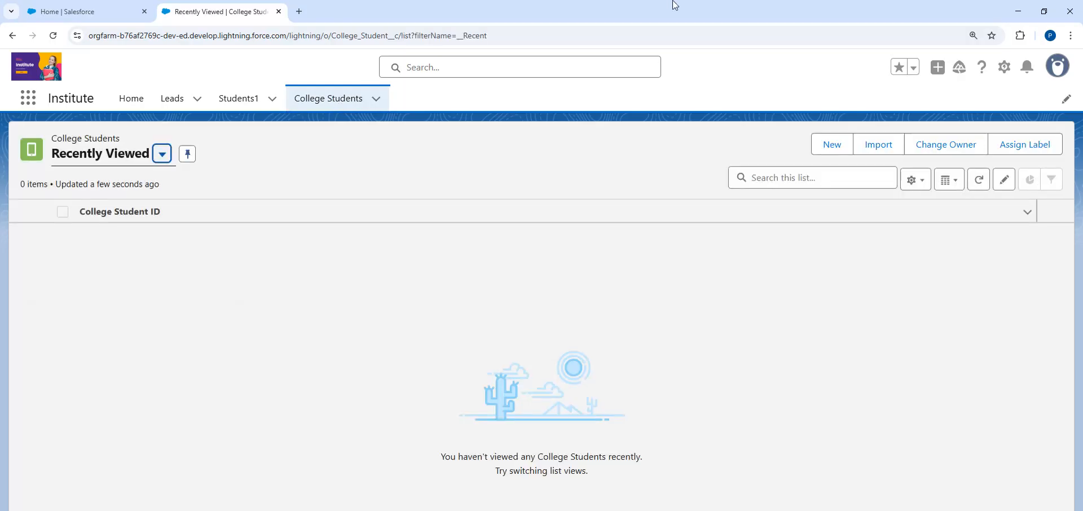
Create a new College Student record with the auto-numbered ID and save it.
{"action": "left_click", "coordinate": [832, 148]}
{"action": "left_click", "coordinate": [832, 148]}
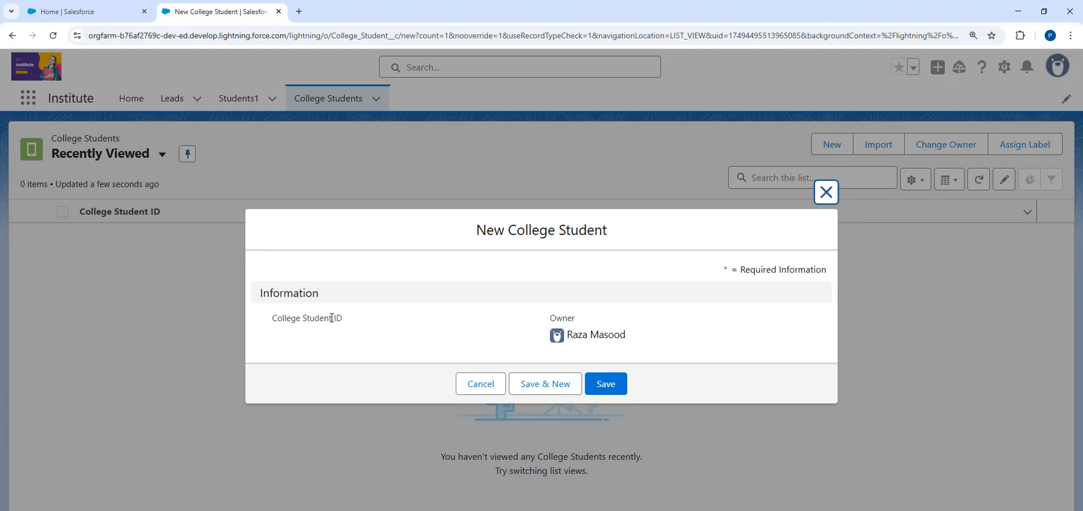
{"action": "left_click", "coordinate": [615, 383]}
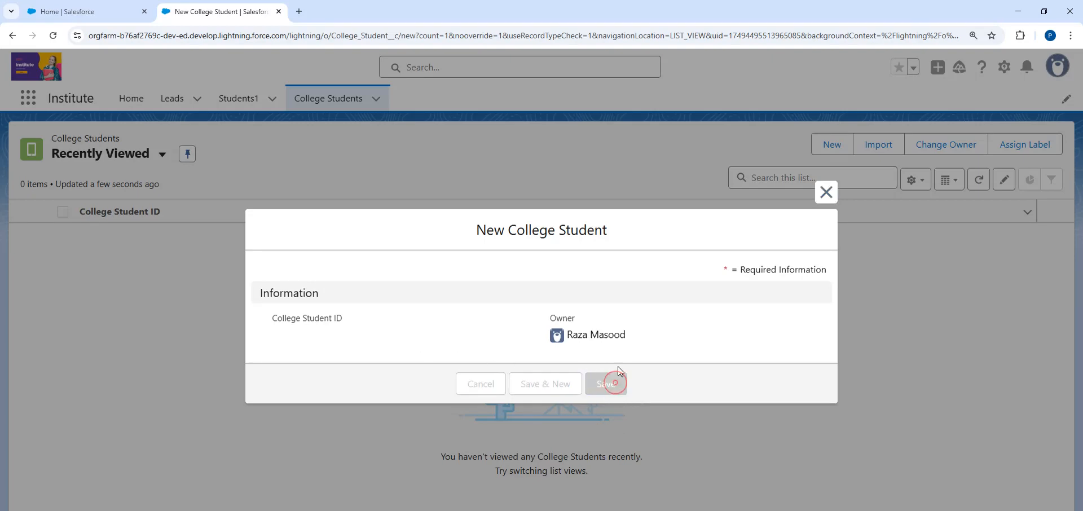